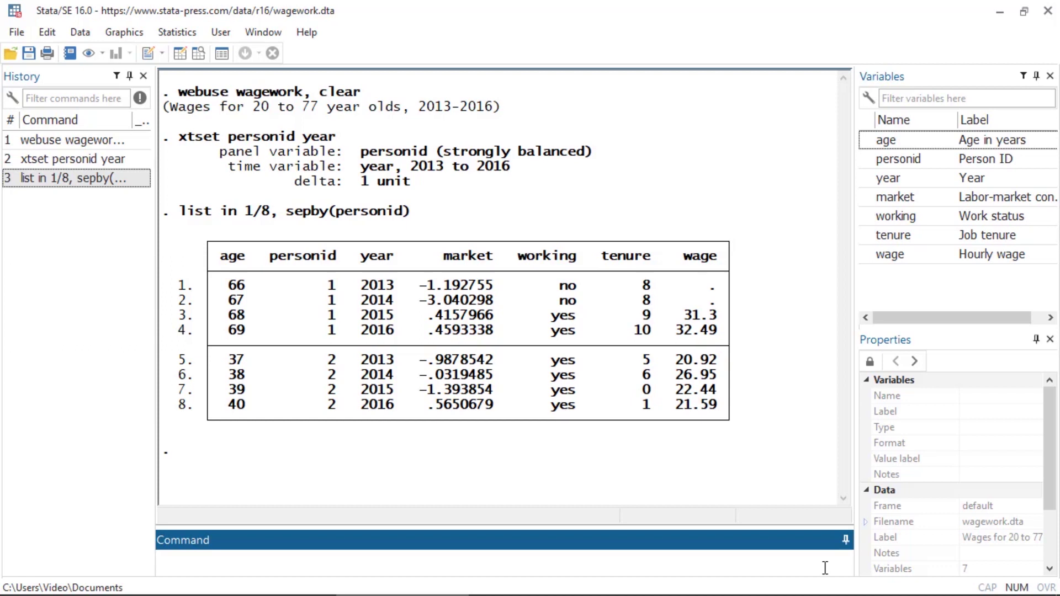
# - Open the random-effects linear regression with sample selection dialog and set wage as the outcome
pyautogui.click(165, 34)
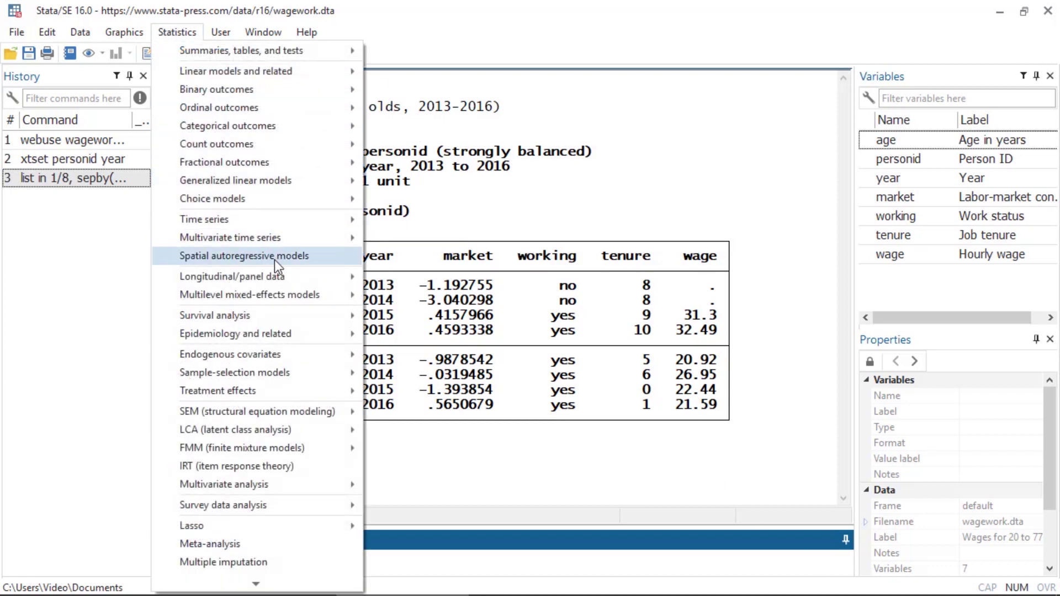
pyautogui.moveTo(328, 285)
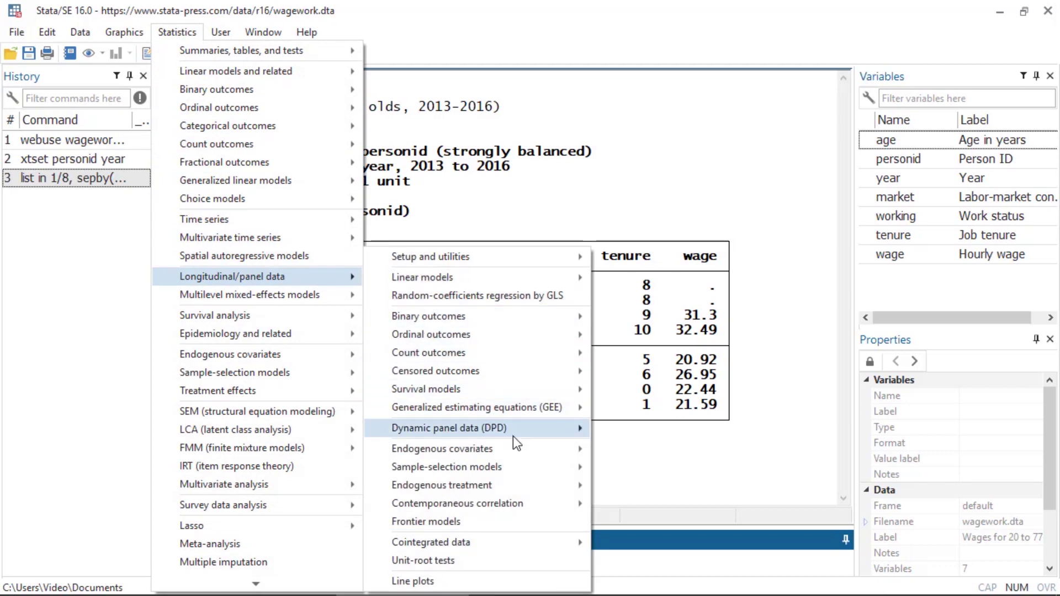
pyautogui.moveTo(528, 470)
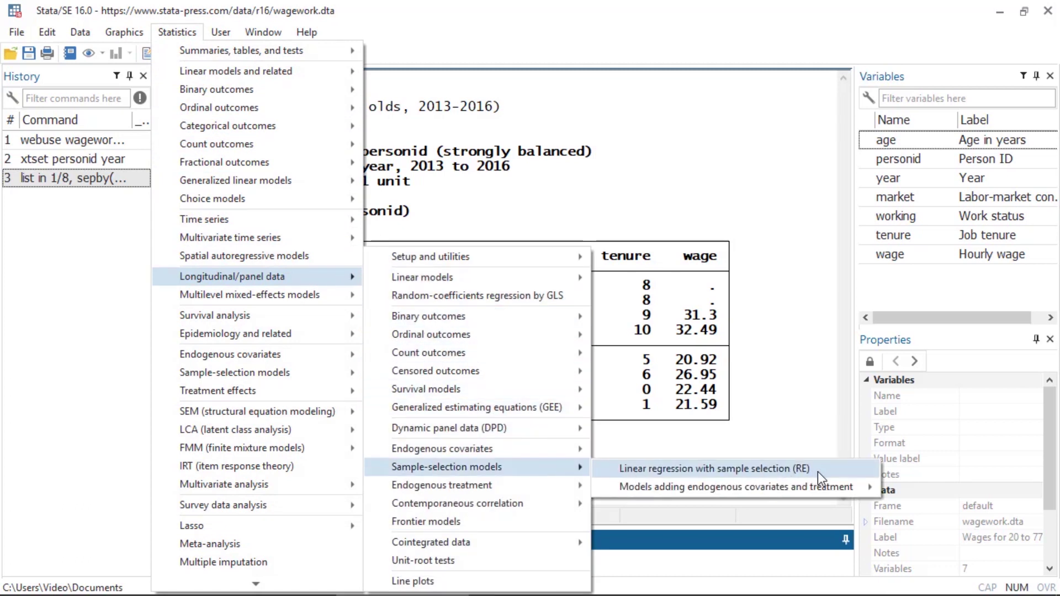
pyautogui.click(837, 472)
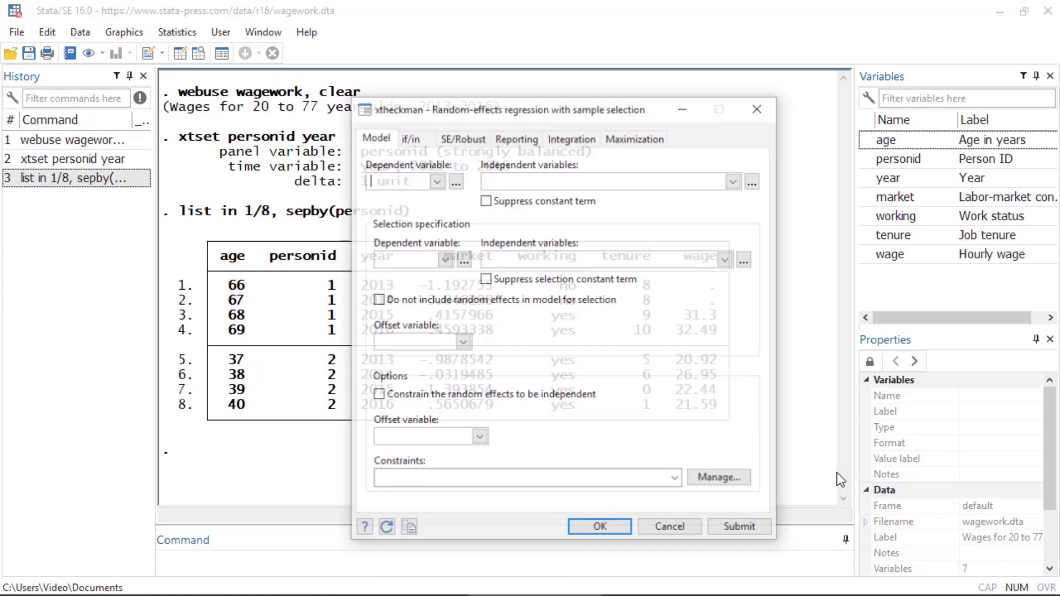
pyautogui.click(436, 181)
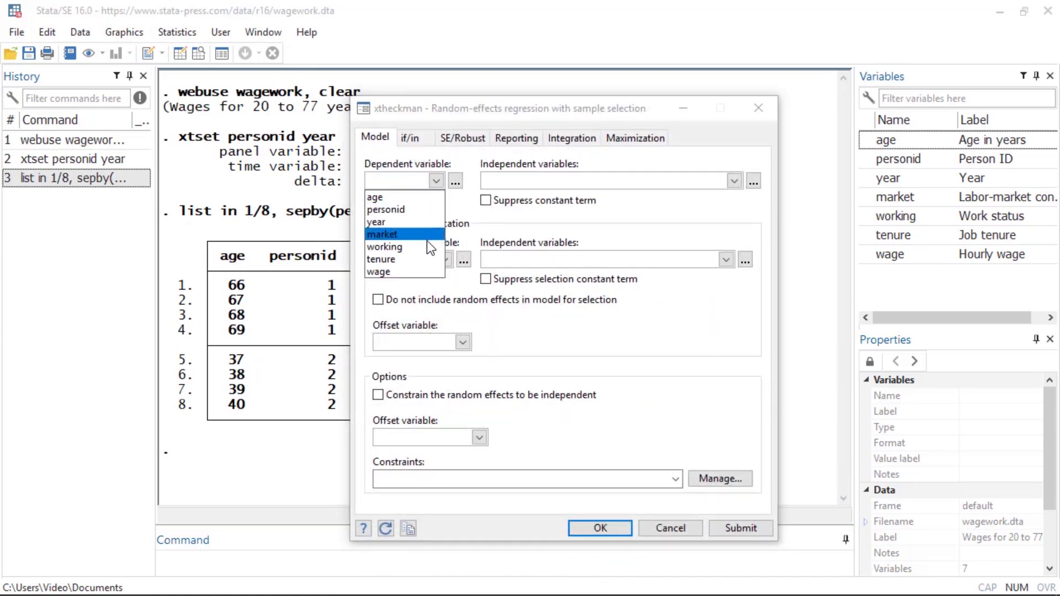
pyautogui.click(428, 273)
# - Add the c.age##c.age full factorial term to the wage equation predictors
pyautogui.click(752, 183)
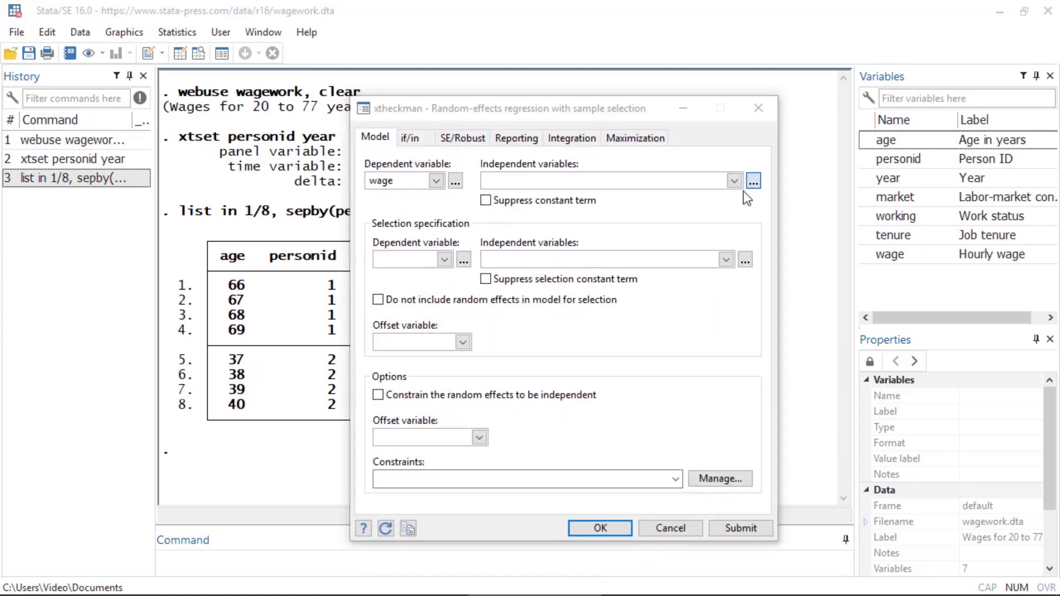
pyautogui.click(517, 308)
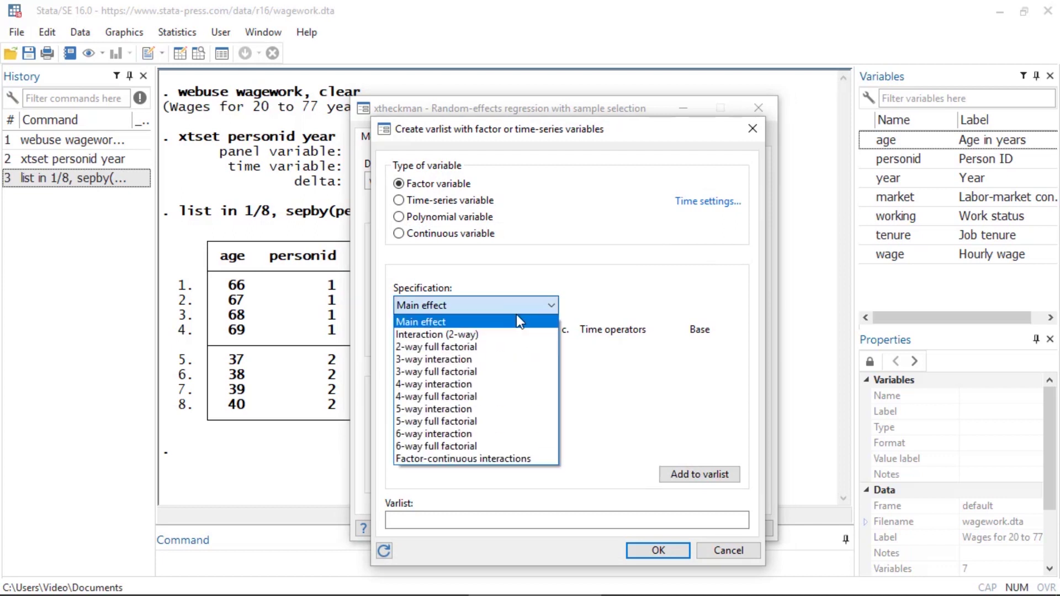
pyautogui.click(508, 347)
pyautogui.click(541, 348)
pyautogui.click(526, 360)
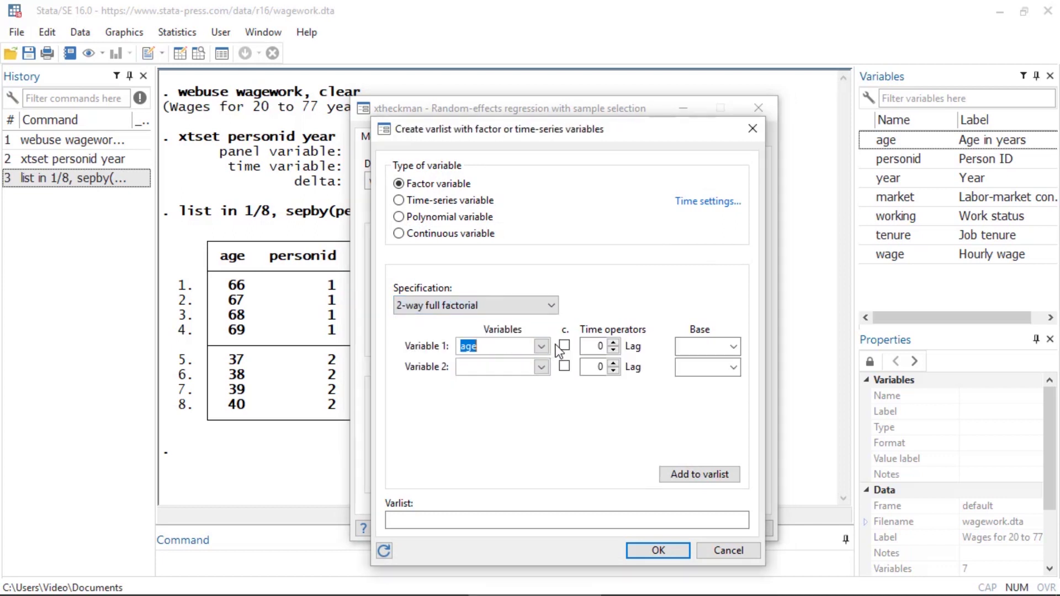
pyautogui.click(564, 345)
pyautogui.click(540, 367)
pyautogui.click(526, 384)
pyautogui.click(565, 367)
pyautogui.click(691, 473)
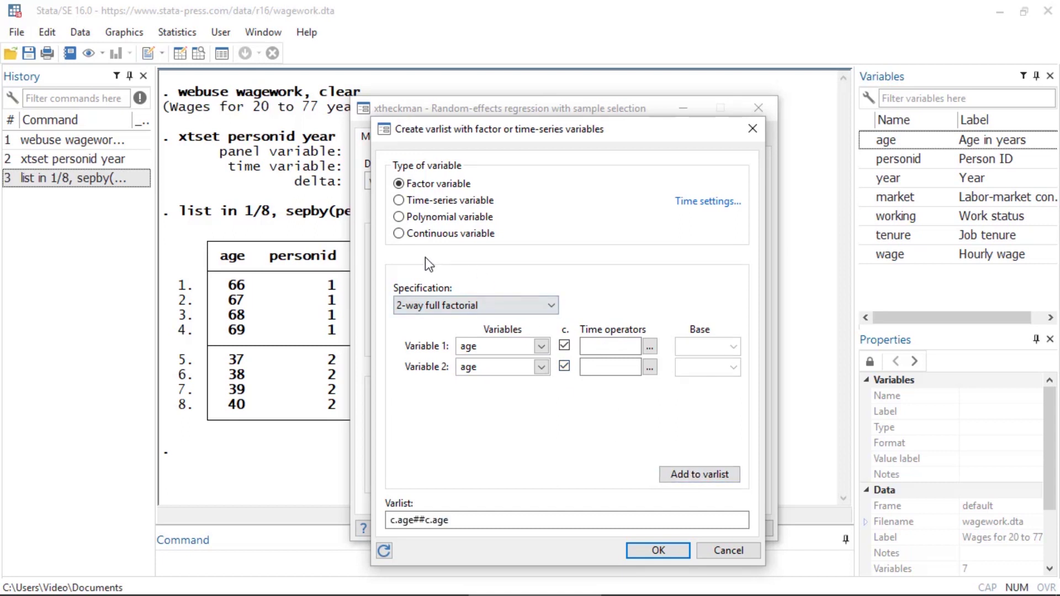
# - Add tenure as a continuous predictor and confirm the wage equation covariates
pyautogui.click(399, 233)
pyautogui.click(483, 305)
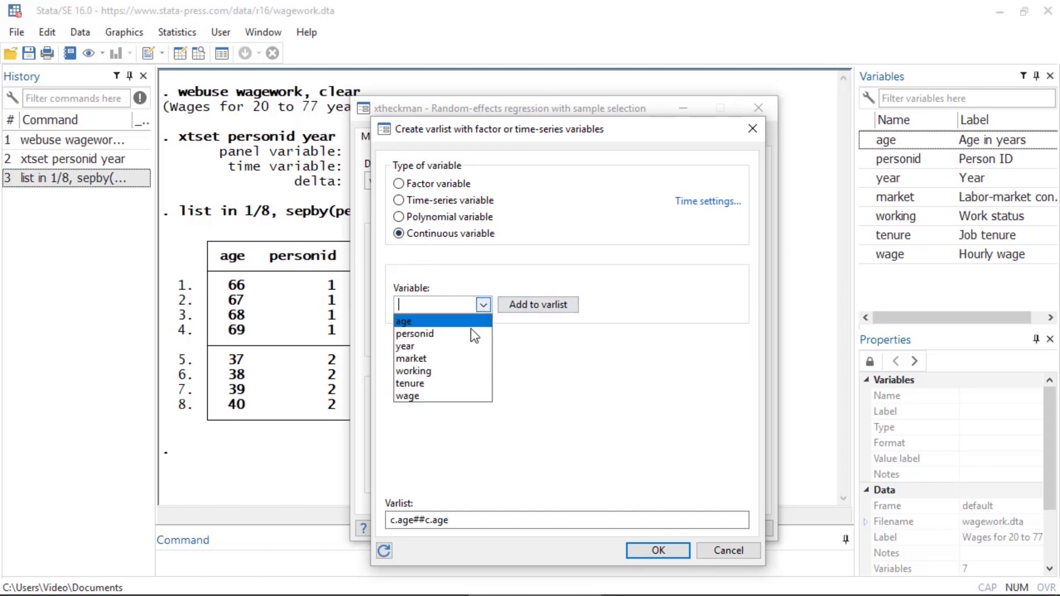
pyautogui.click(465, 383)
pyautogui.click(536, 305)
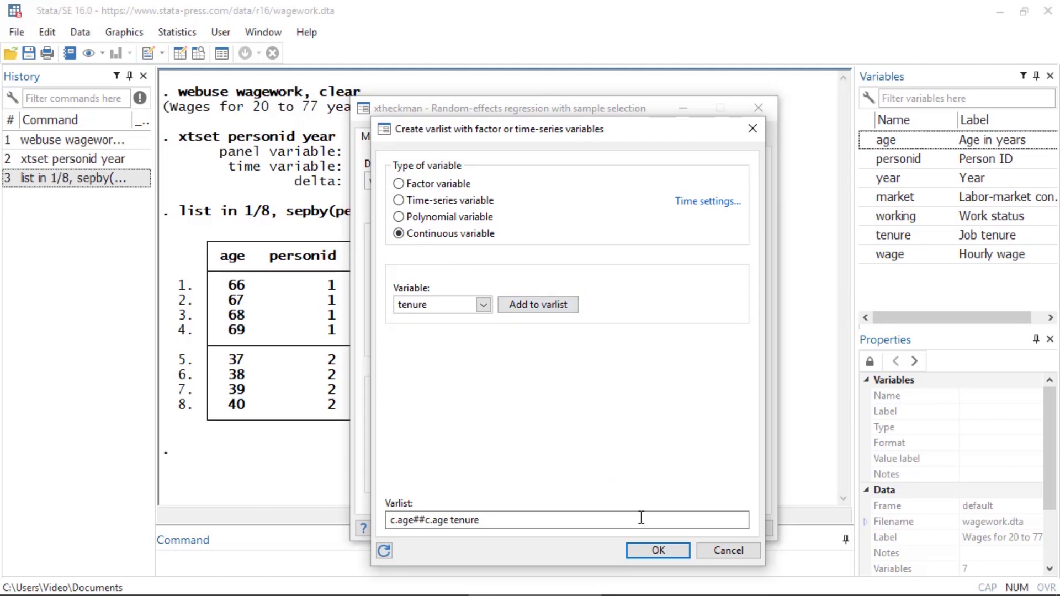
pyautogui.click(654, 551)
# - Set working as the selection outcome and add c.age##c.age to its predictors
pyautogui.click(447, 264)
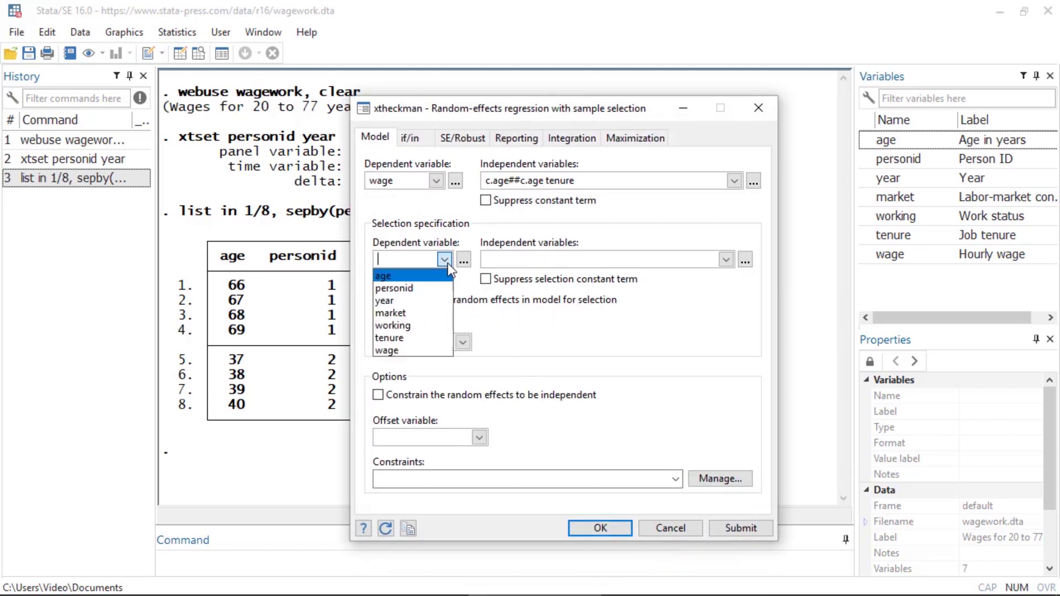
pyautogui.click(422, 325)
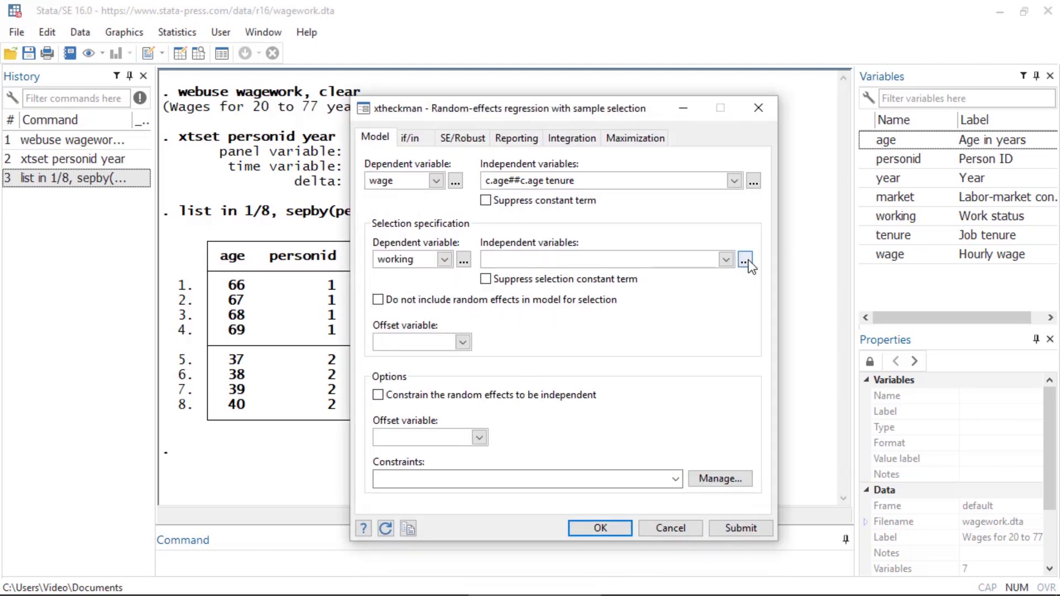
pyautogui.click(745, 260)
pyautogui.click(514, 306)
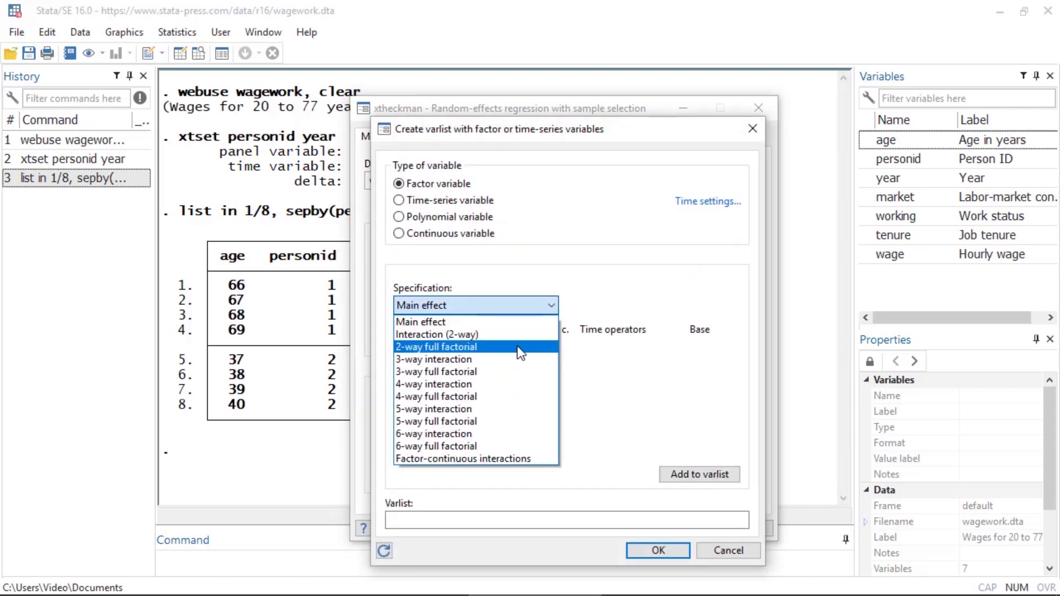
pyautogui.click(519, 347)
pyautogui.click(541, 346)
pyautogui.click(474, 359)
pyautogui.click(564, 346)
pyautogui.click(542, 367)
pyautogui.click(516, 381)
pyautogui.click(564, 366)
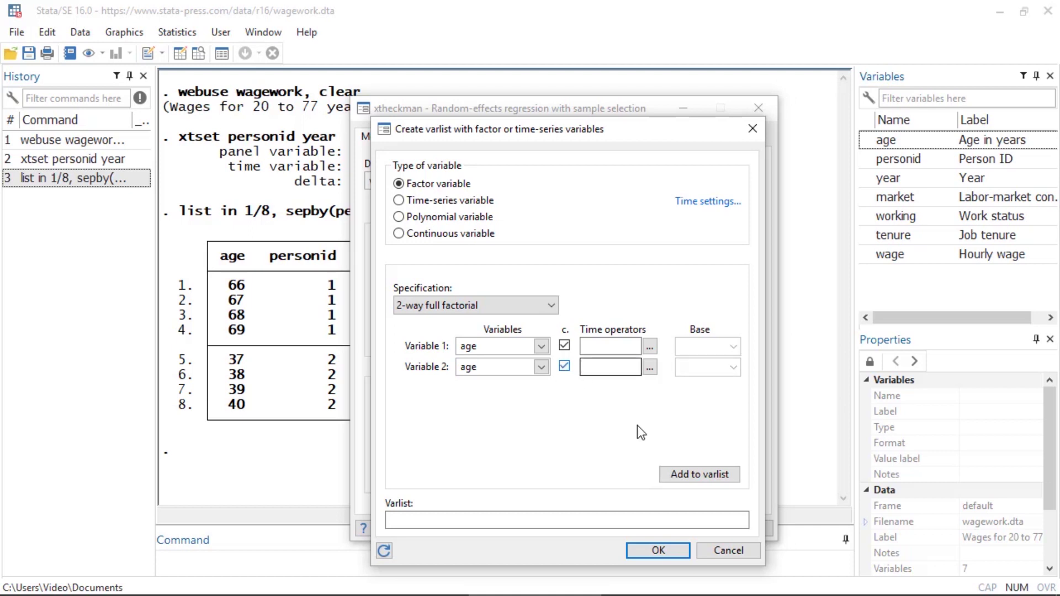
pyautogui.click(693, 474)
# - Add market to the selection equation predictors and run the xtheckman model
pyautogui.click(399, 233)
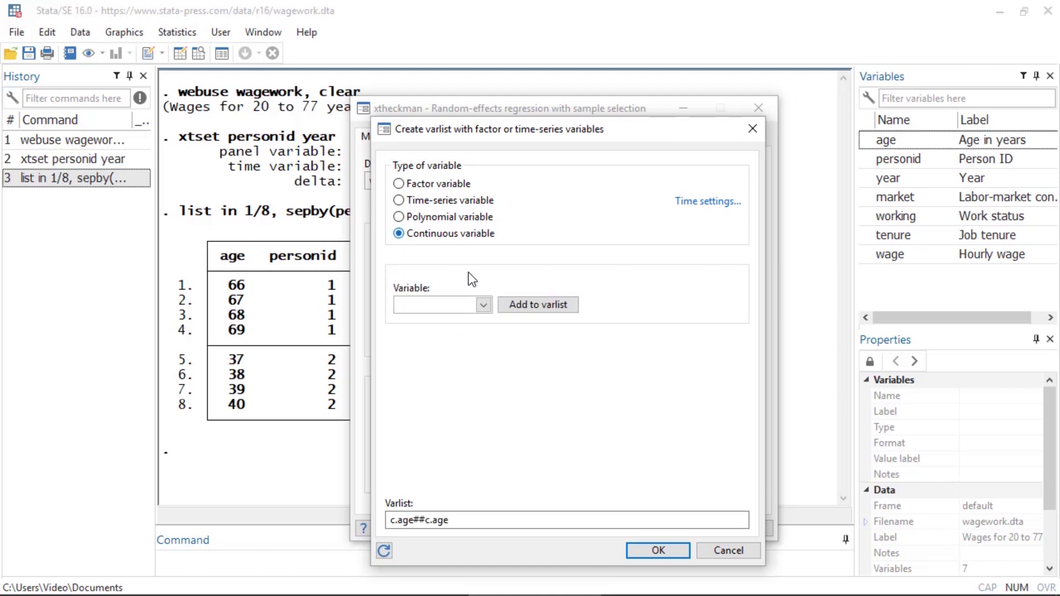
pyautogui.click(484, 305)
pyautogui.click(458, 357)
pyautogui.click(528, 307)
pyautogui.click(651, 551)
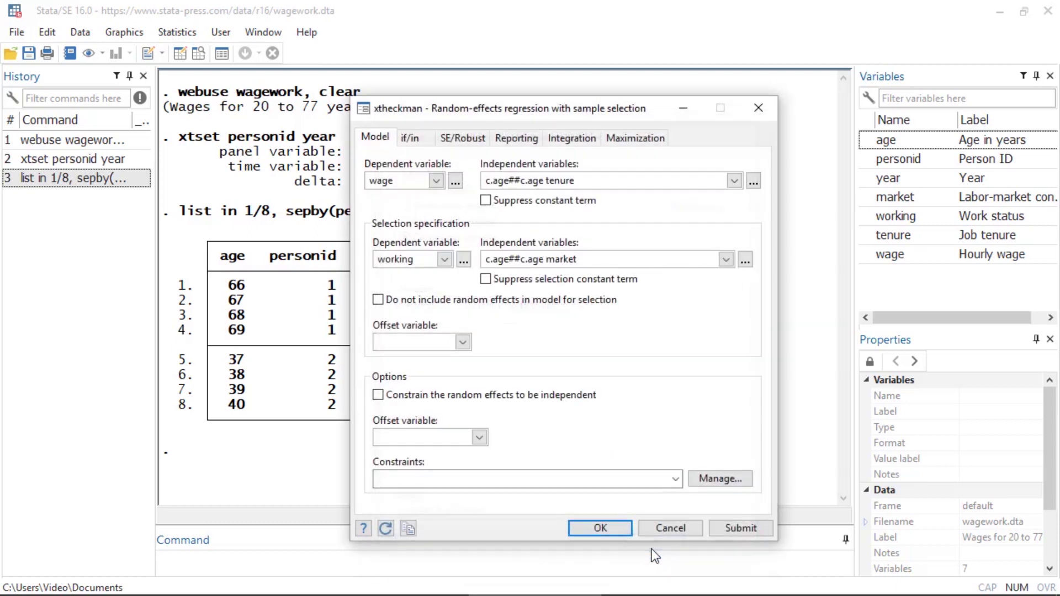
pyautogui.click(624, 526)
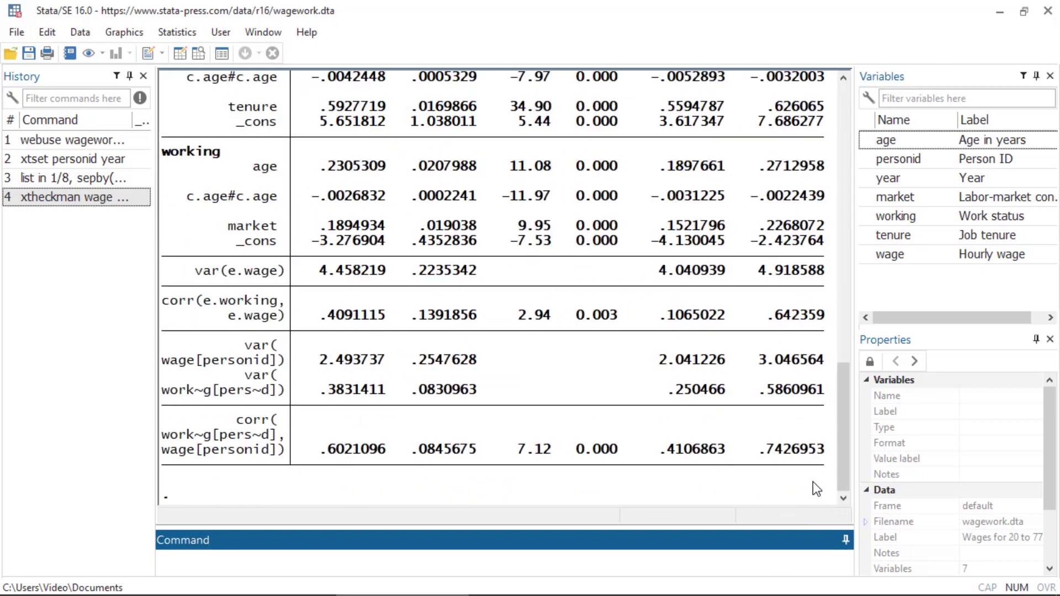
pyautogui.scroll(13, 813, 482)
pyautogui.scroll(4, 813, 481)
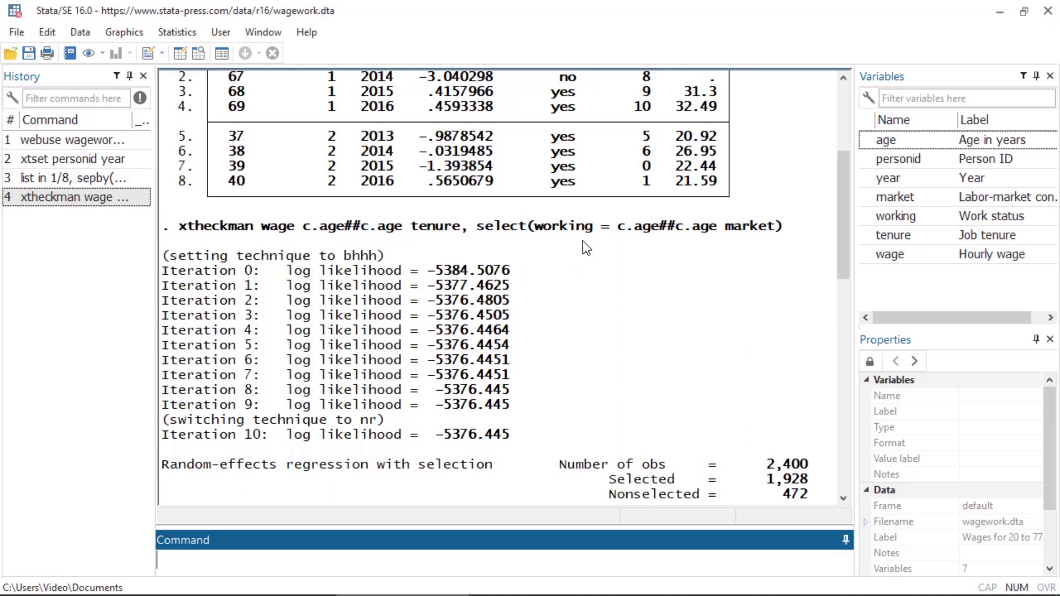
pyautogui.scroll(-1, 583, 243)
pyautogui.scroll(-1, 582, 244)
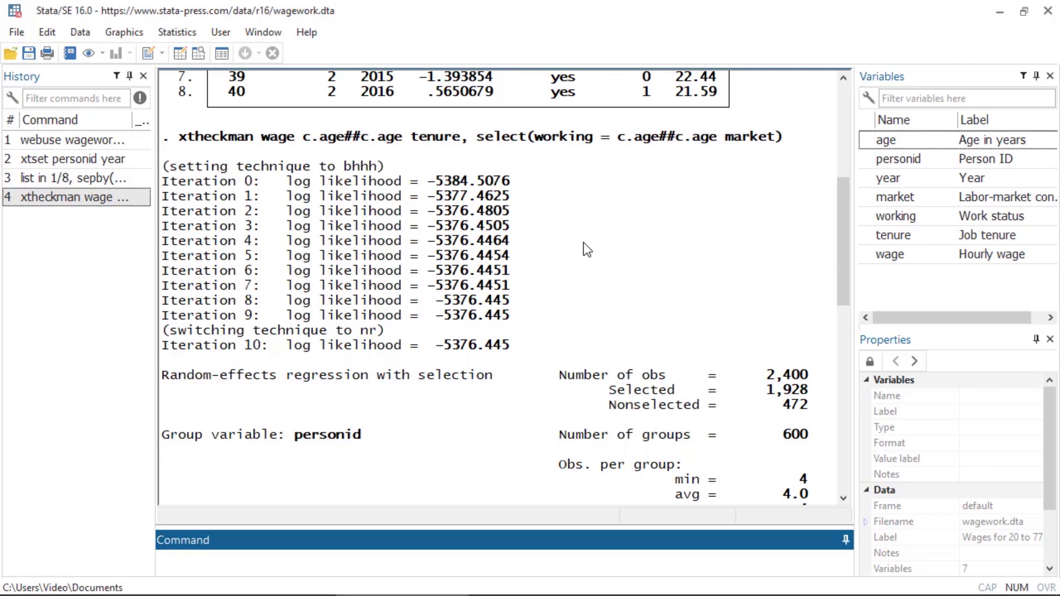
pyautogui.moveTo(765, 390); pyautogui.dragTo(808, 411)
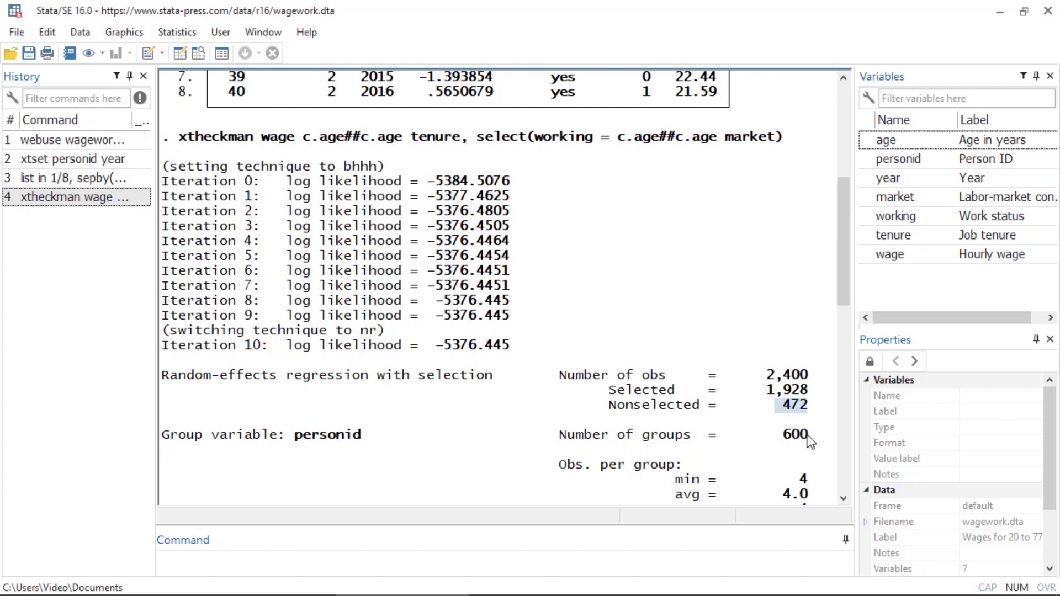
pyautogui.moveTo(799, 480); pyautogui.dragTo(810, 478)
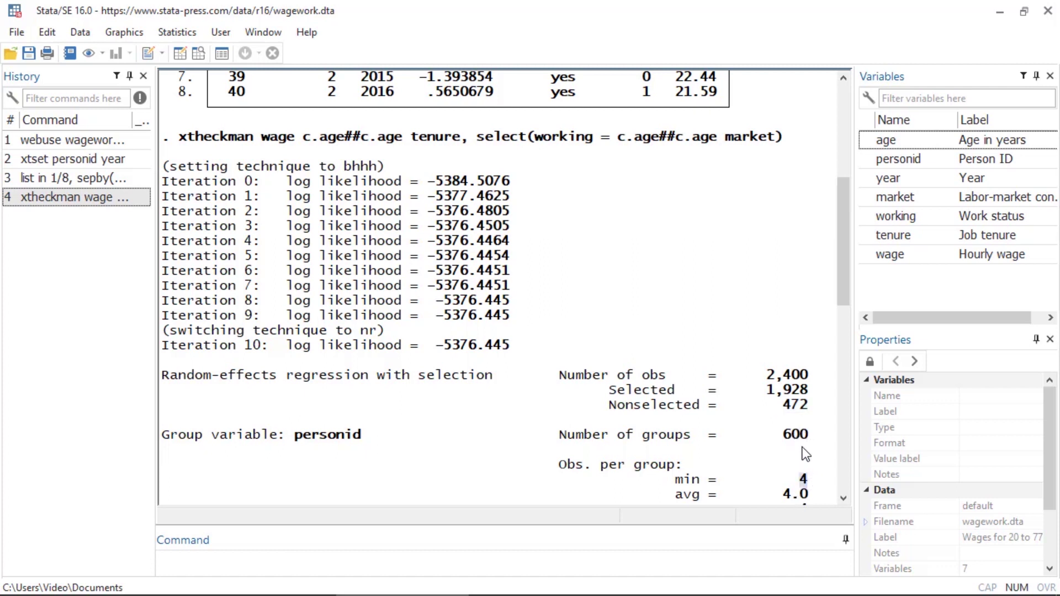
pyautogui.scroll(-6, 801, 439)
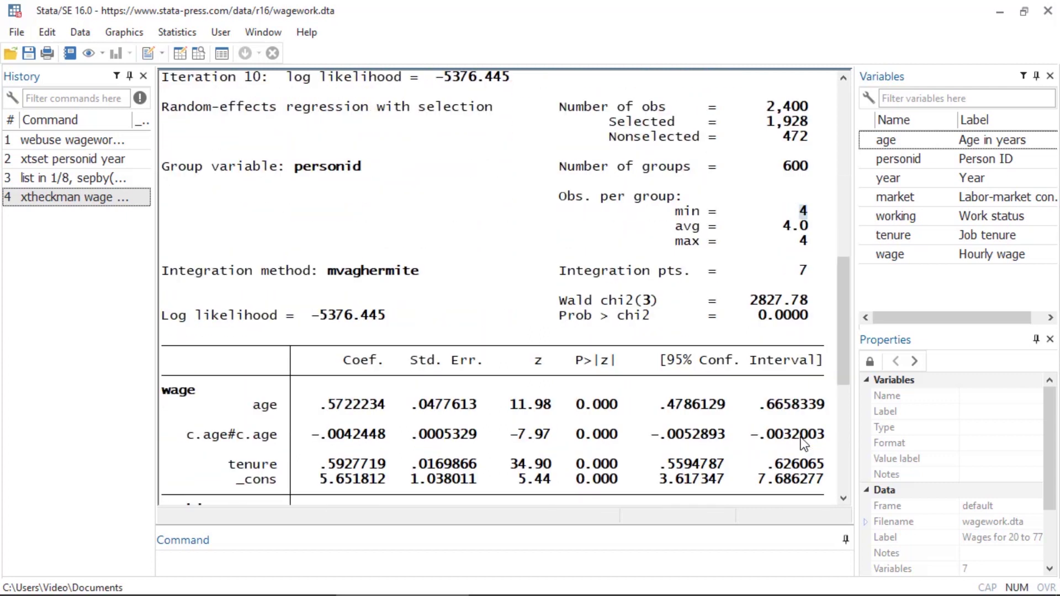
pyautogui.scroll(-5, 803, 439)
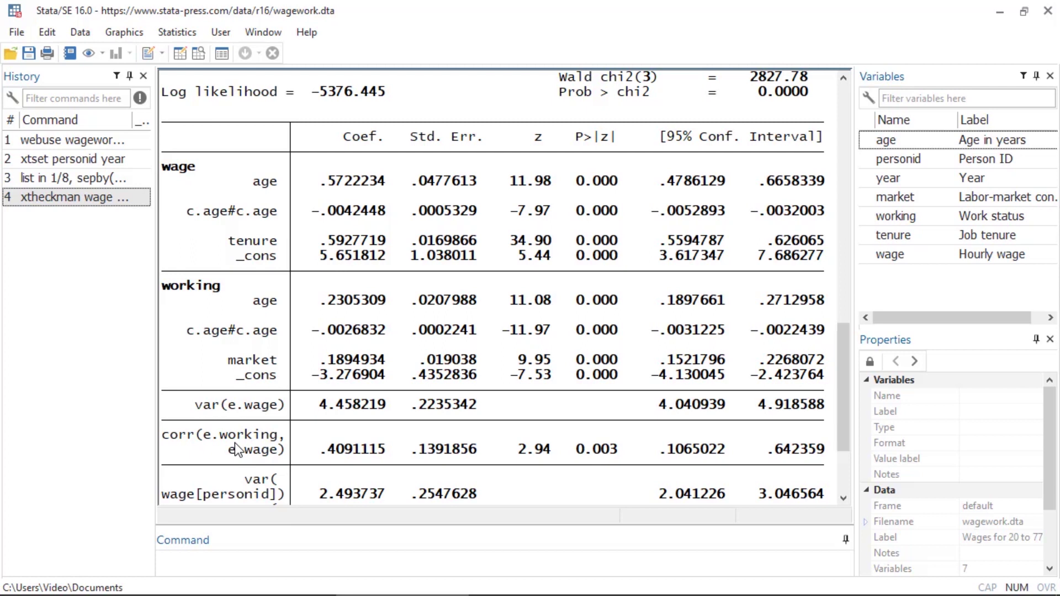
pyautogui.scroll(-1, 236, 451)
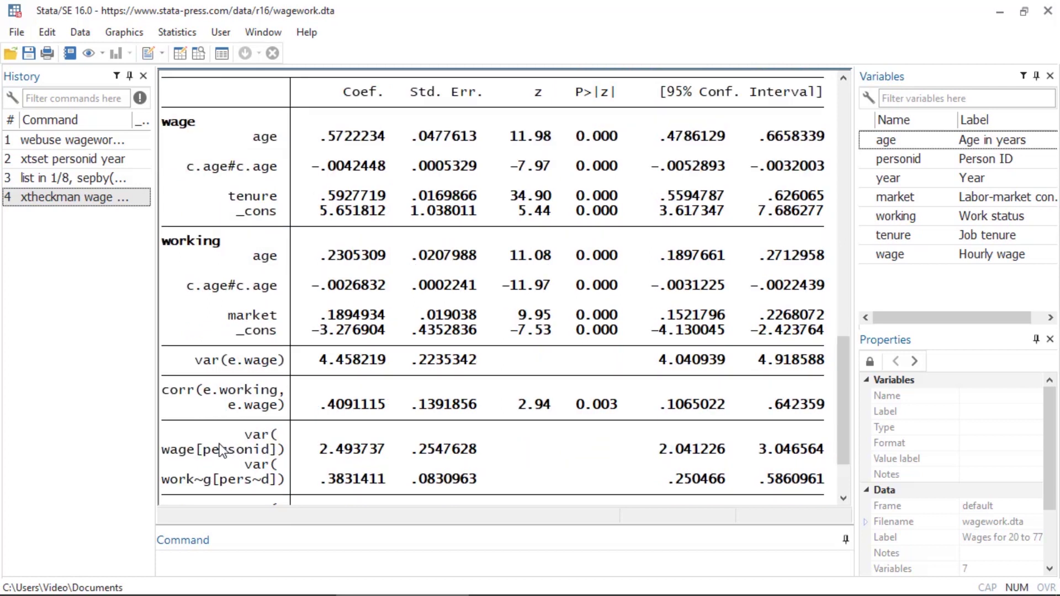
pyautogui.scroll(-2, 221, 450)
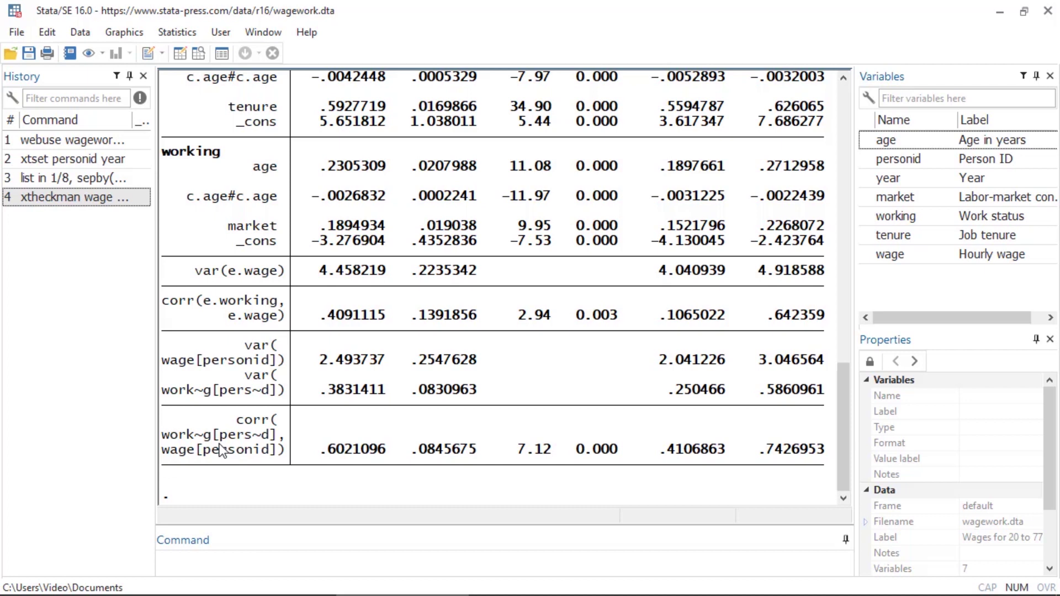
pyautogui.scroll(3, 802, 445)
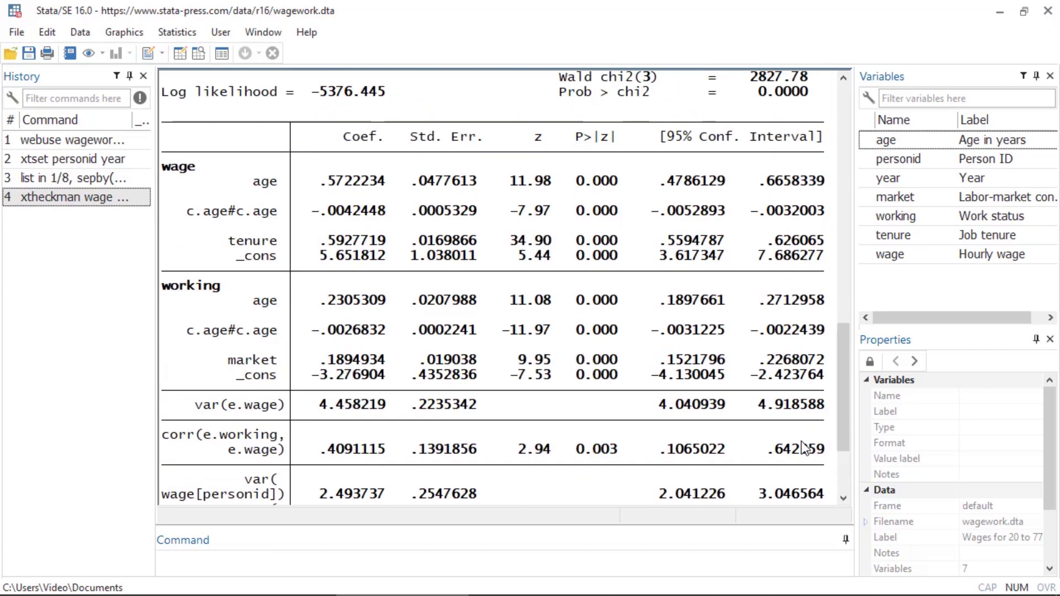
pyautogui.moveTo(313, 212); pyautogui.dragTo(354, 217)
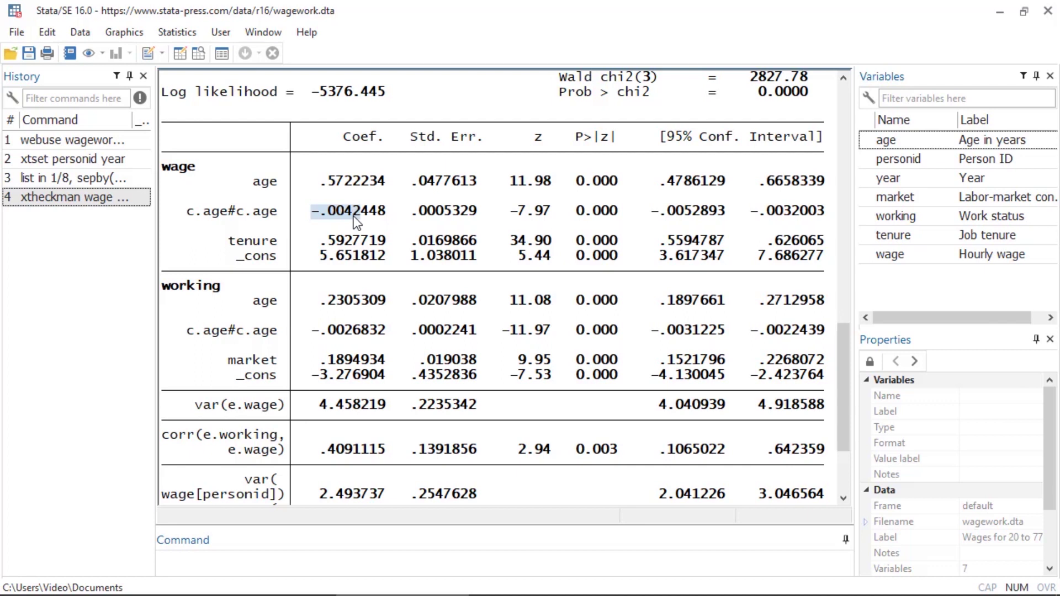
# - Launch the basic marginal analysis settings from the postestimation selector
pyautogui.click(186, 35)
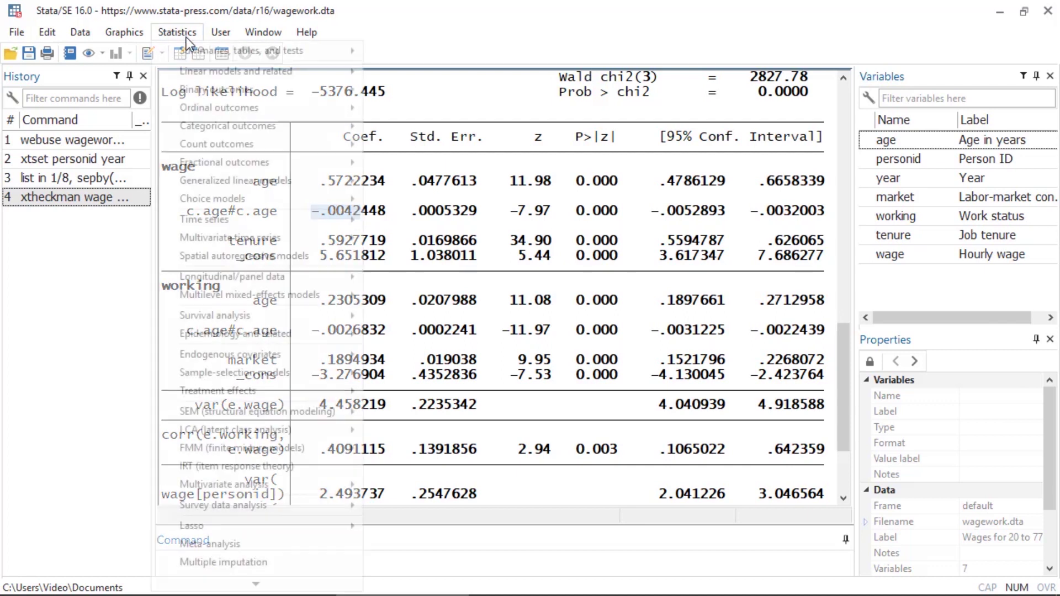
pyautogui.moveTo(265, 585)
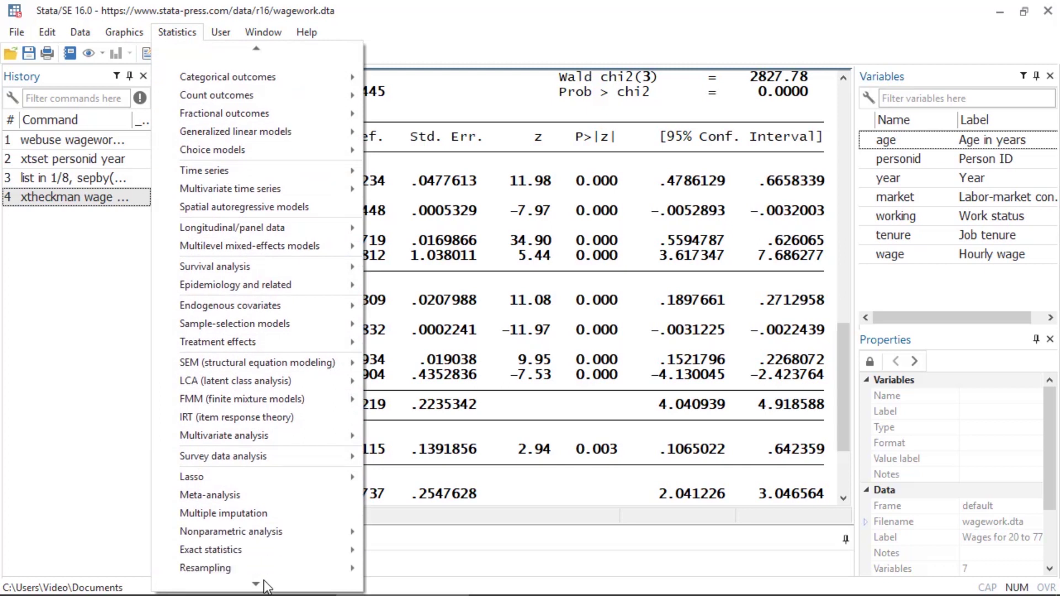
pyautogui.click(273, 564)
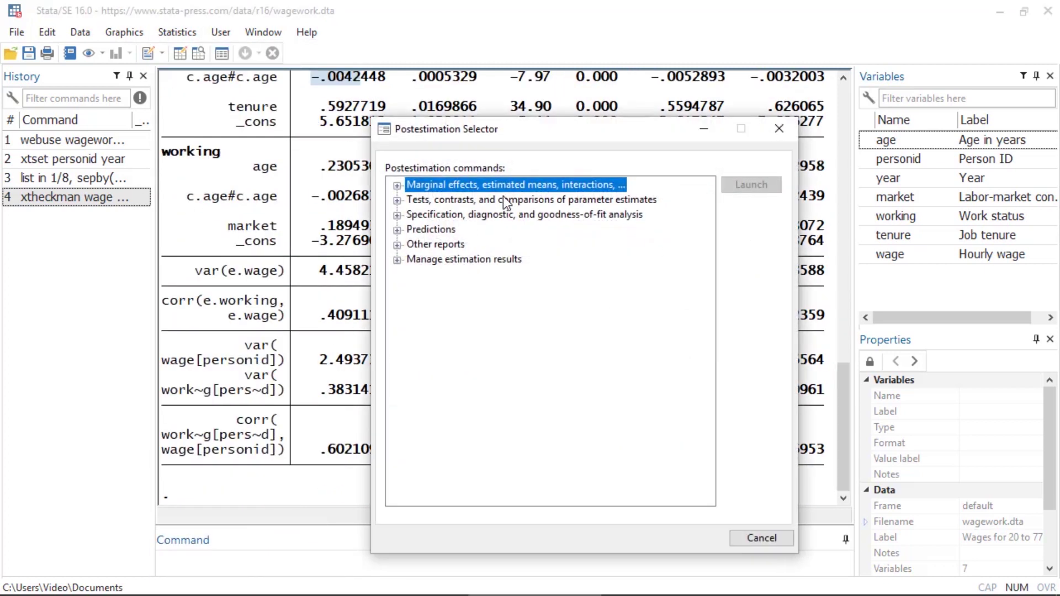
pyautogui.click(396, 185)
pyautogui.click(446, 199)
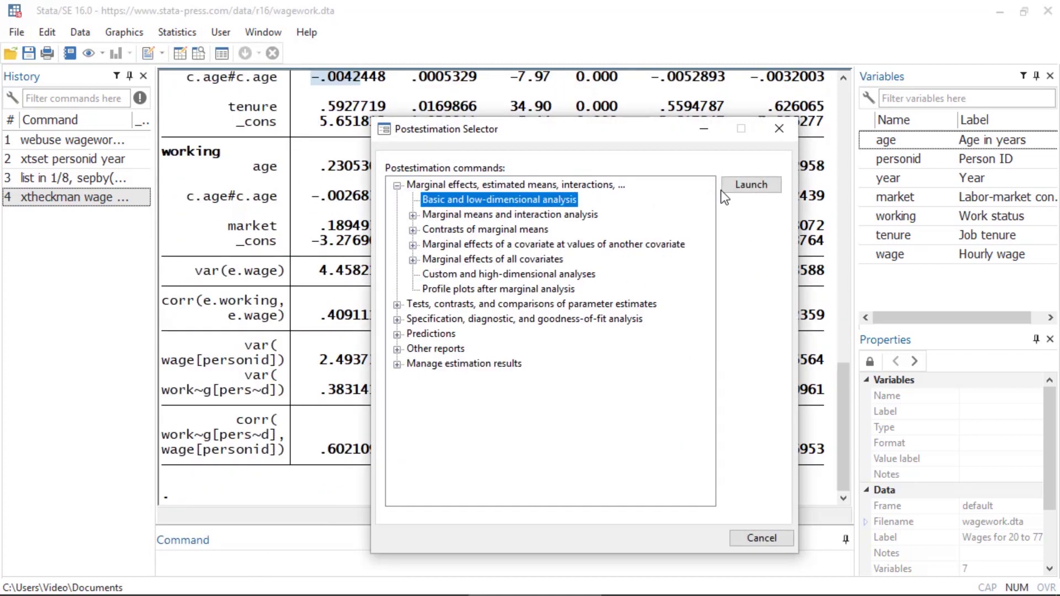
pyautogui.click(747, 188)
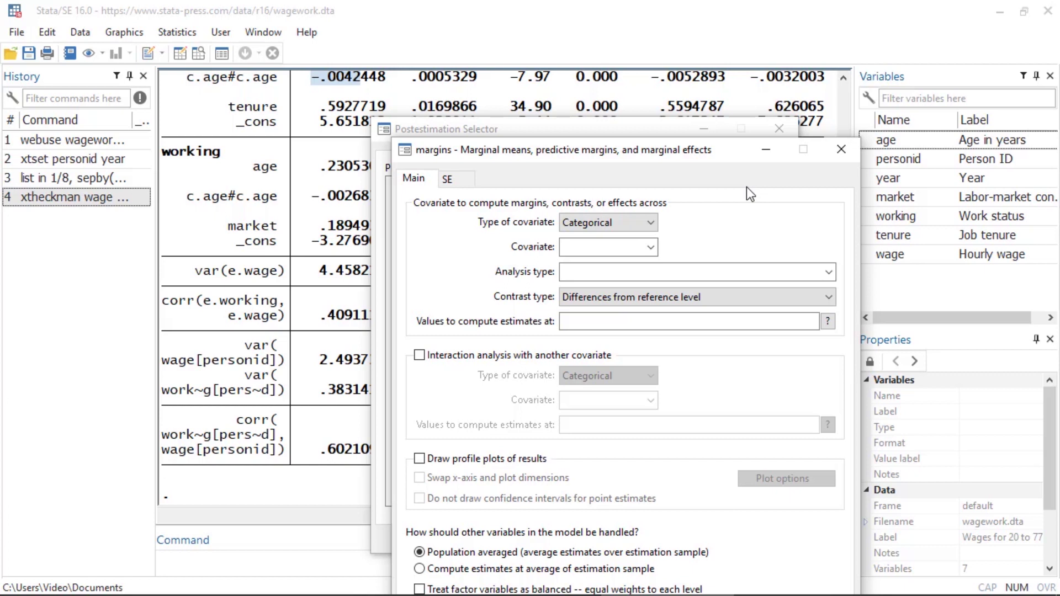
# - Evaluate margins at continuous covariate age over 30(5)70 and run the computation
pyautogui.click(635, 221)
pyautogui.click(633, 251)
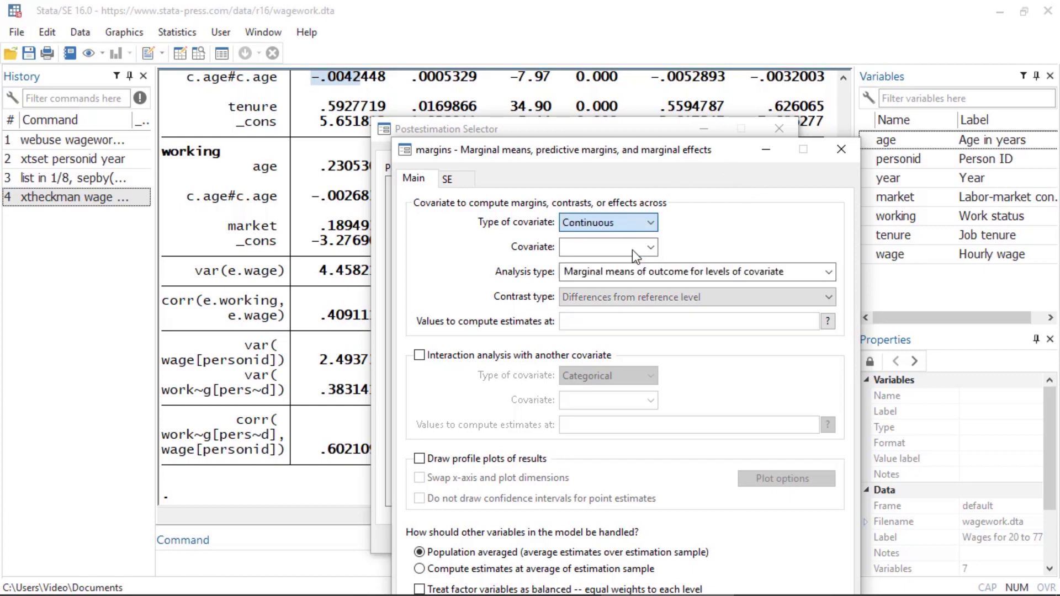
pyautogui.click(632, 247)
pyautogui.click(632, 266)
pyautogui.moveTo(688, 155); pyautogui.dragTo(671, 62)
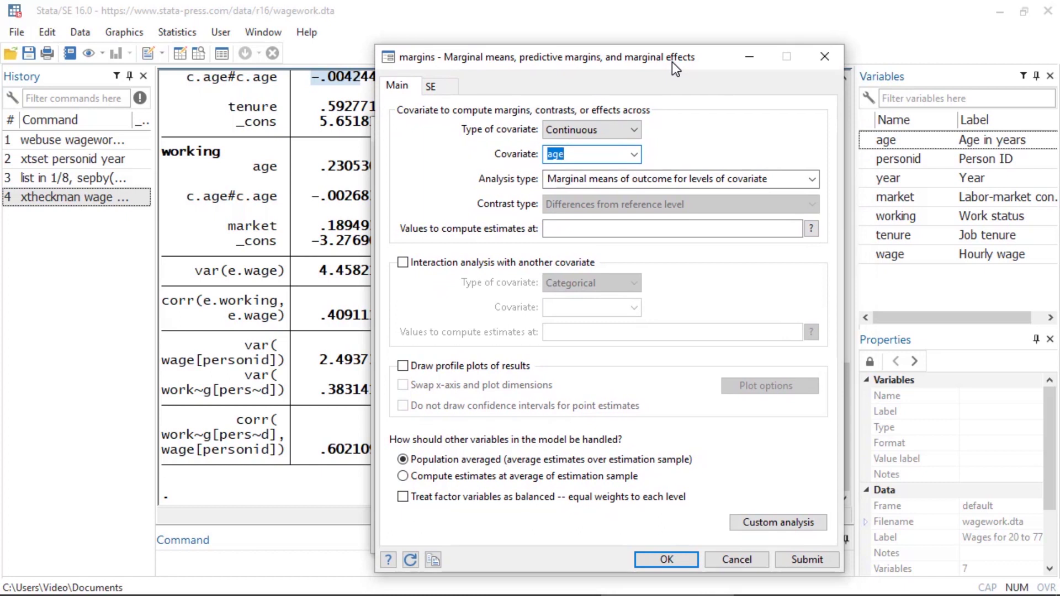
pyautogui.click(602, 230)
pyautogui.write('300(')
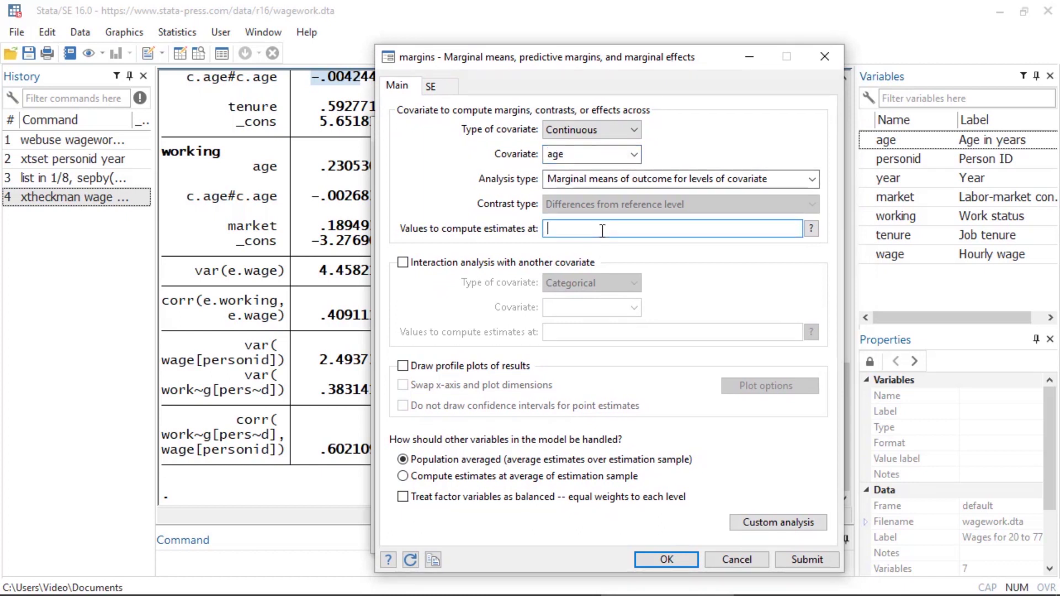
pyautogui.write(')')
pyautogui.write('5)')
pyautogui.write('70')
pyautogui.click(667, 560)
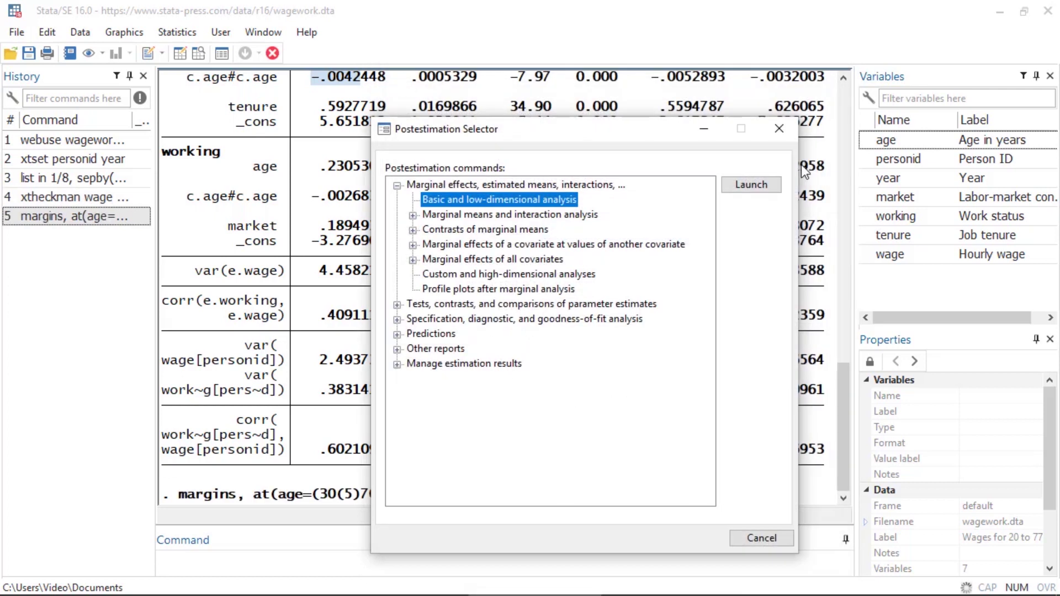
pyautogui.click(786, 130)
# - Review the margins table and highlight the predicted wages for ages 30 to 70
pyautogui.scroll(5, 780, 147)
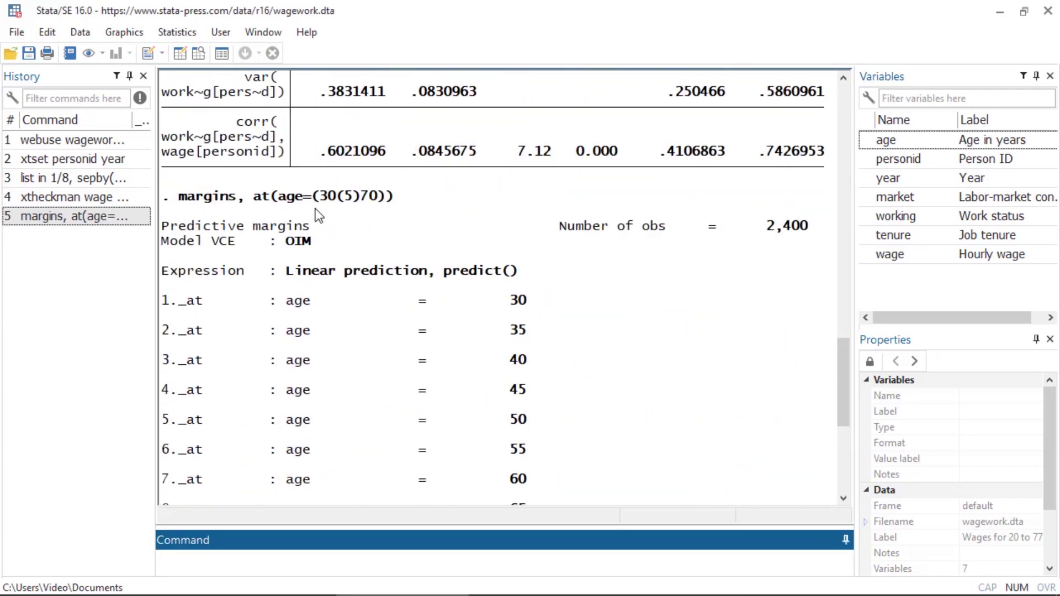
pyautogui.scroll(-5, 319, 216)
pyautogui.scroll(-2, 319, 215)
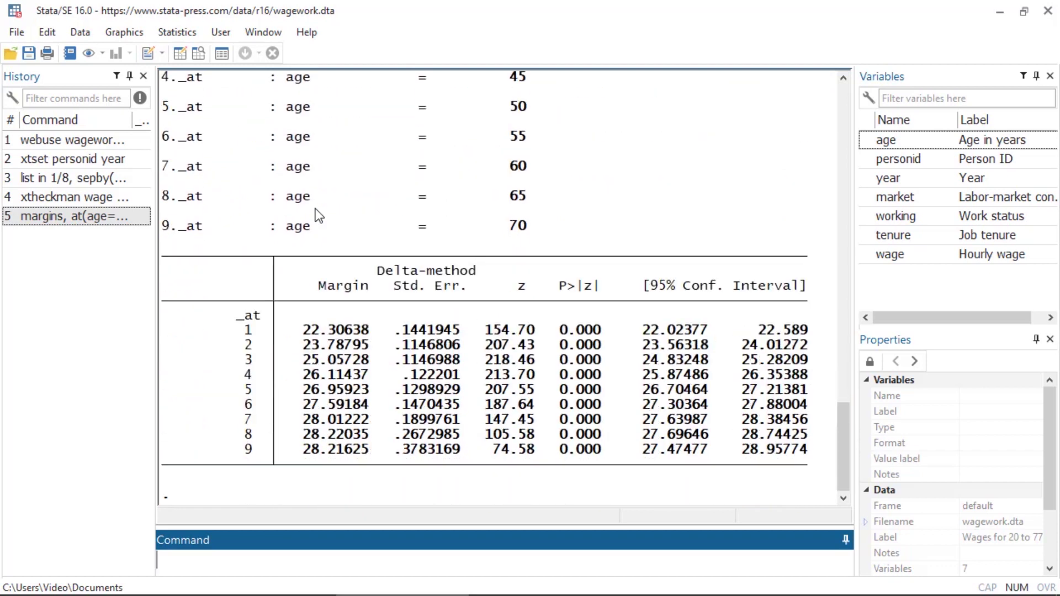
pyautogui.moveTo(297, 330); pyautogui.dragTo(327, 414)
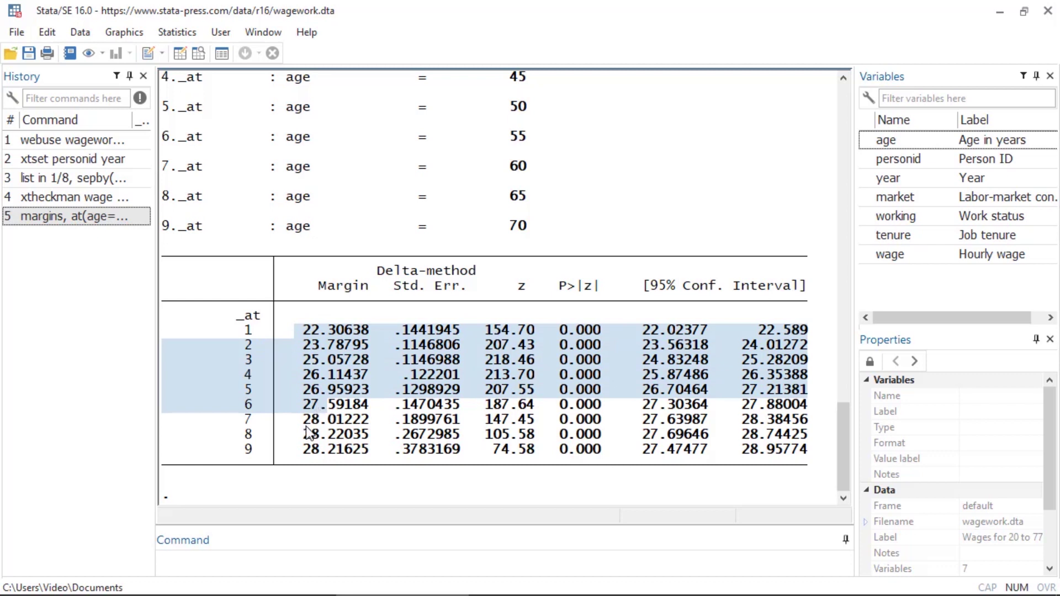
pyautogui.moveTo(300, 419); pyautogui.dragTo(323, 452)
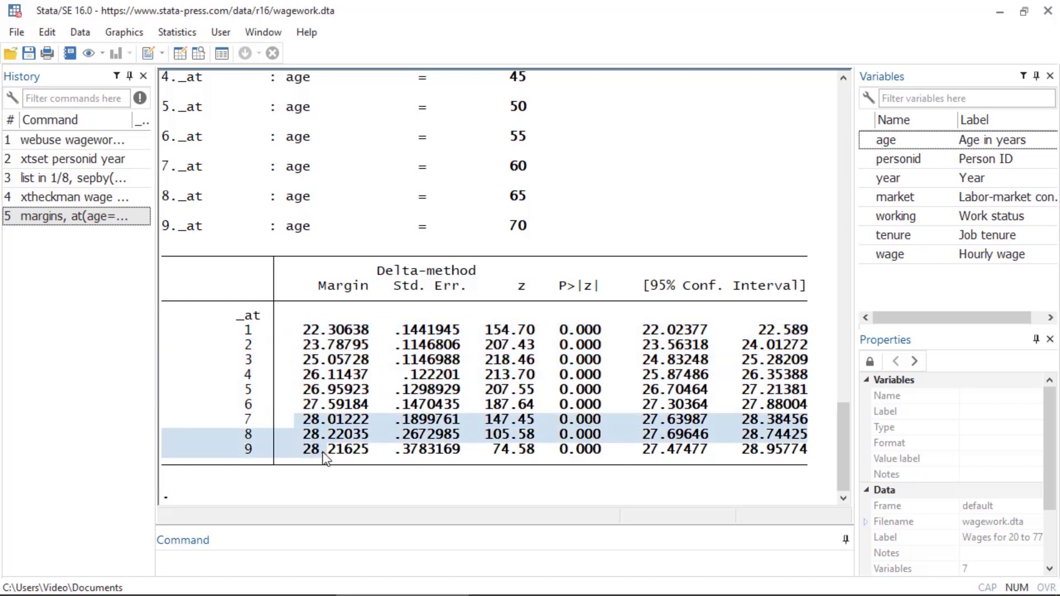
# - Run marginsplot to draw the predictive margins graph against age
pyautogui.click(318, 560)
pyautogui.write('marginspl')
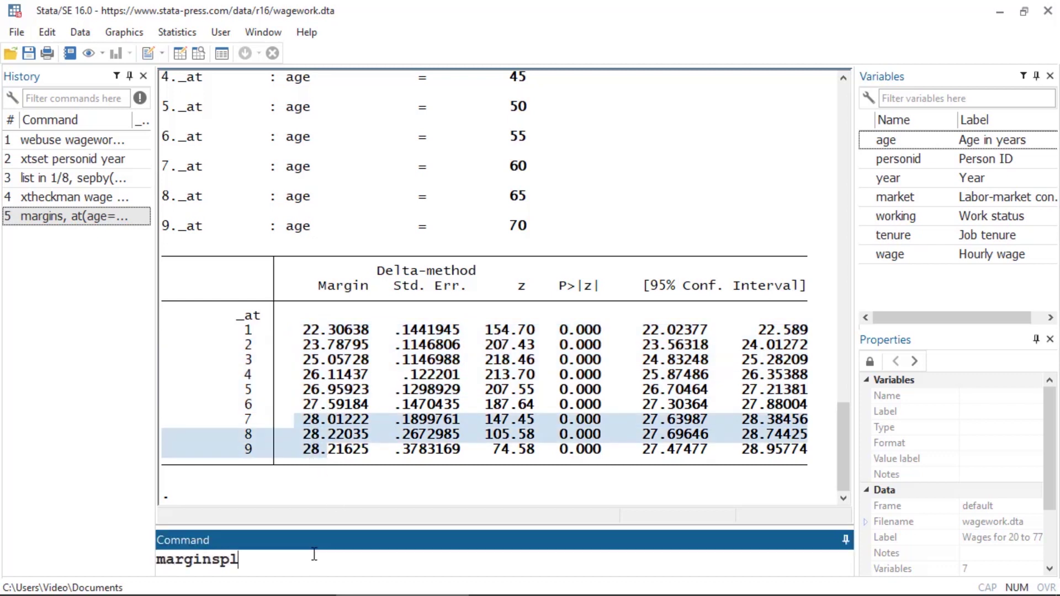
pyautogui.write('ot')
pyautogui.press('Return')
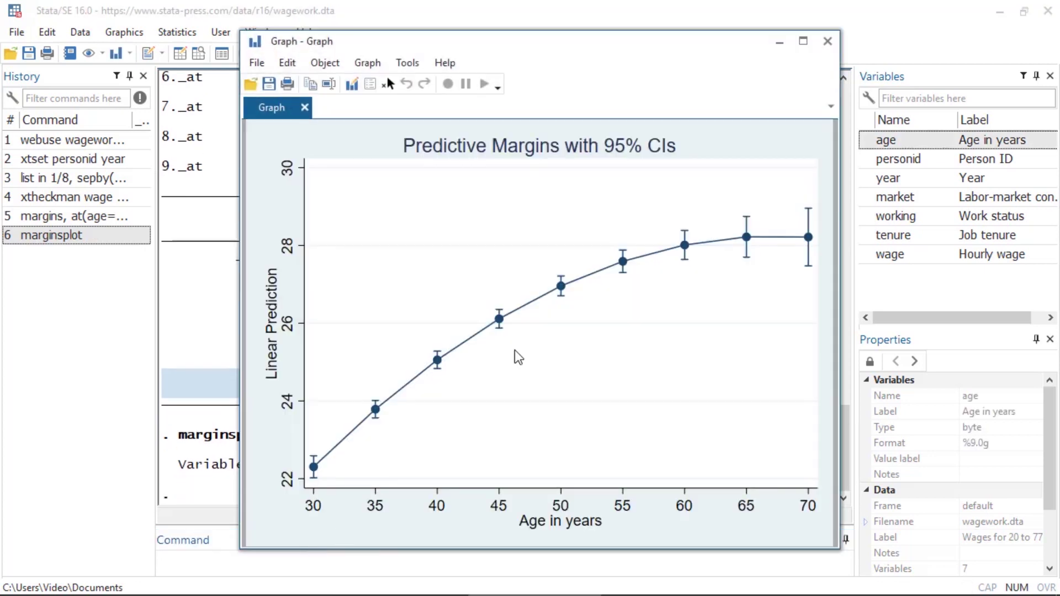